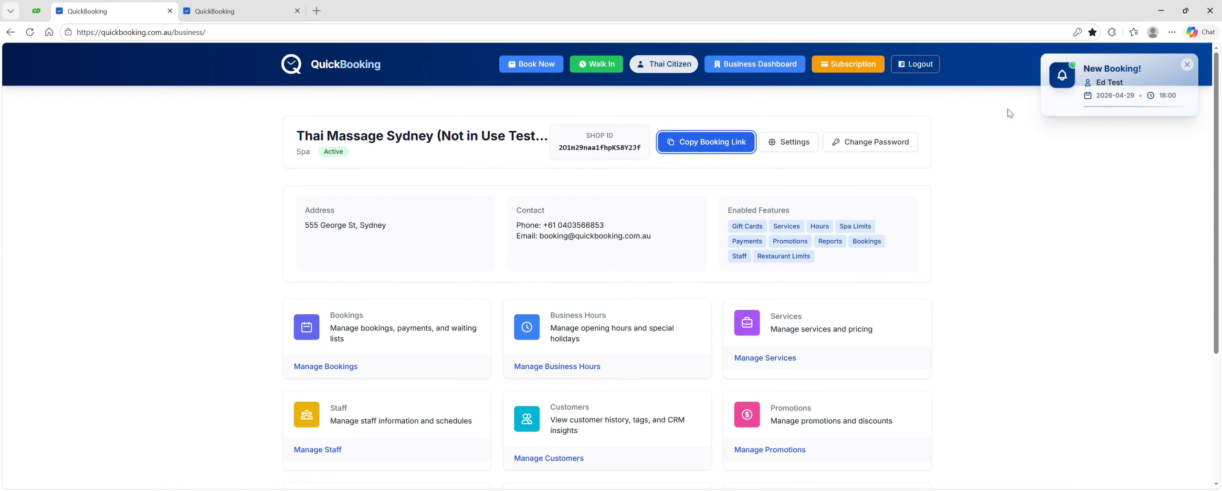
Step: Open the bookings management page from the business dashboard
scroll(477, 229, down, 2)
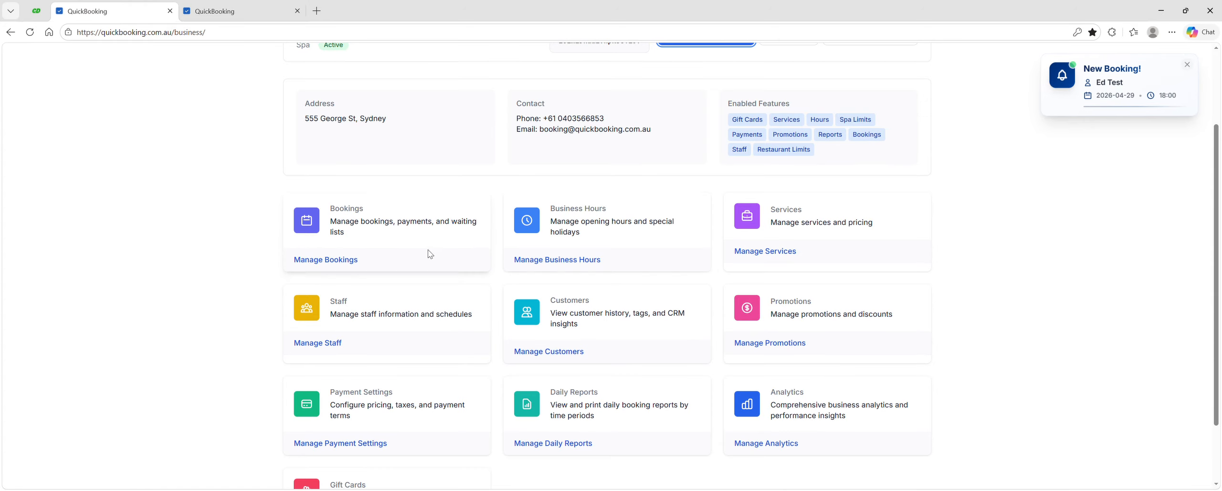
scroll(620, 157, up, 2)
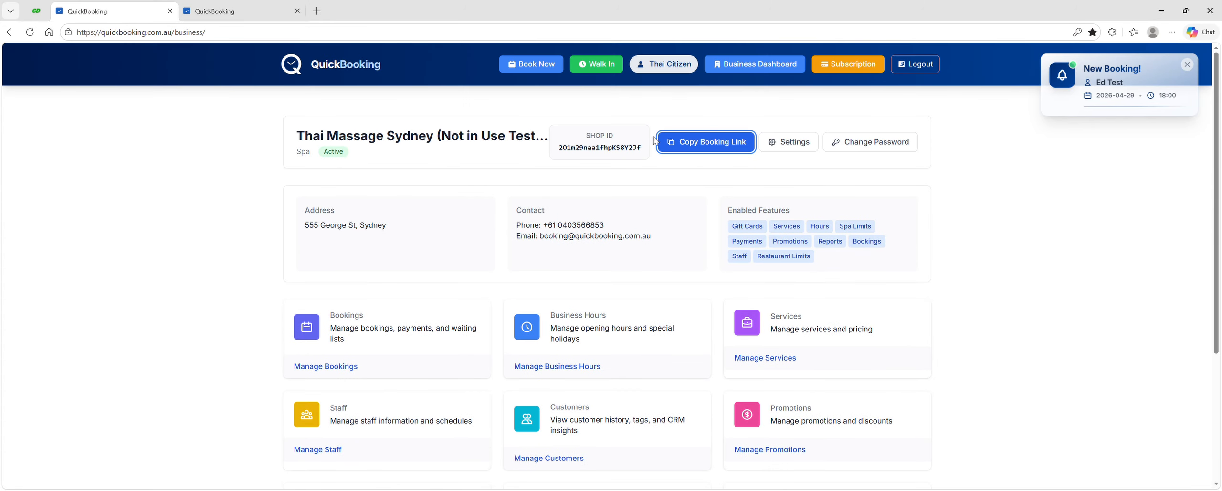
click(328, 367)
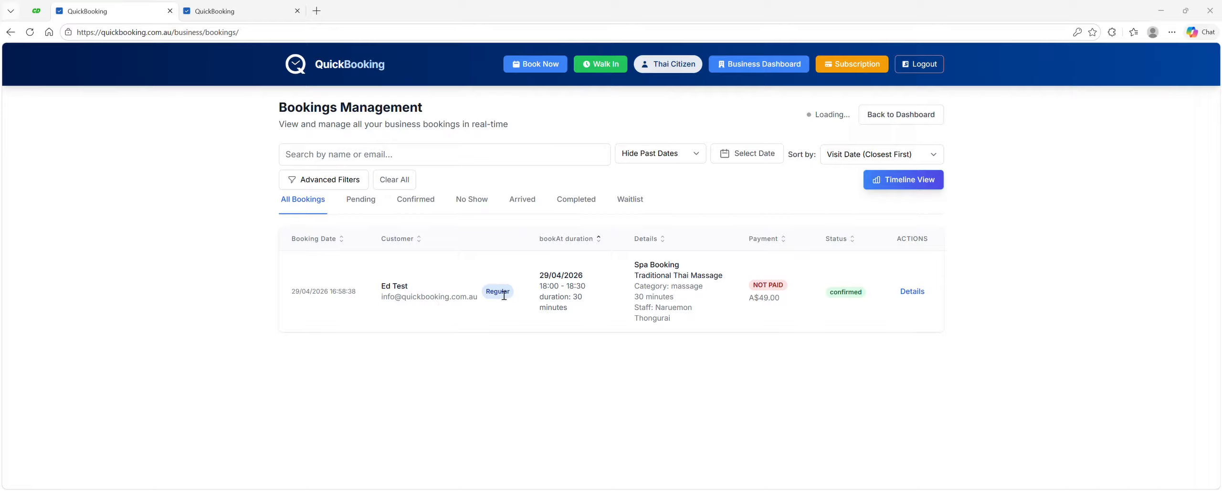
Step: Switch the bookings list to the timeline view of staff schedules
click(918, 185)
scroll(721, 265, down, 4)
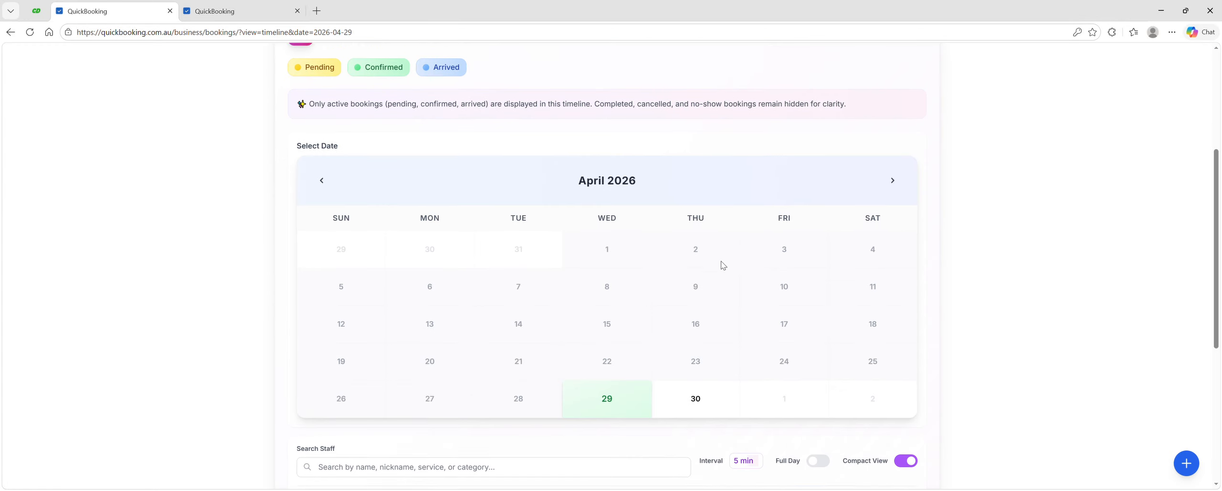
scroll(721, 262, down, 5)
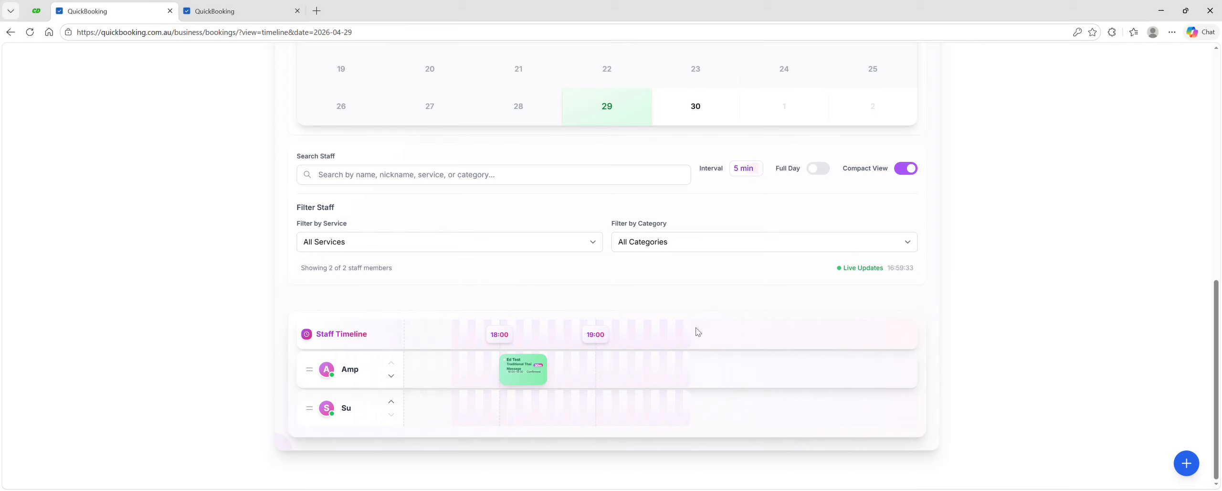
Step: Cycle the timeline interval through 10, 15 and 30 min and back to 5 min
click(756, 171)
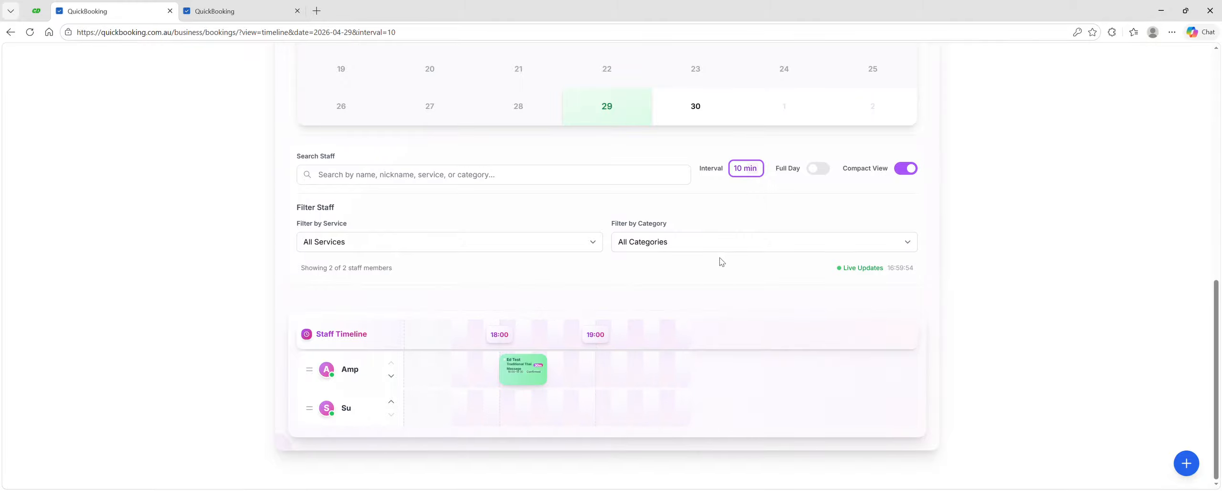
click(742, 214)
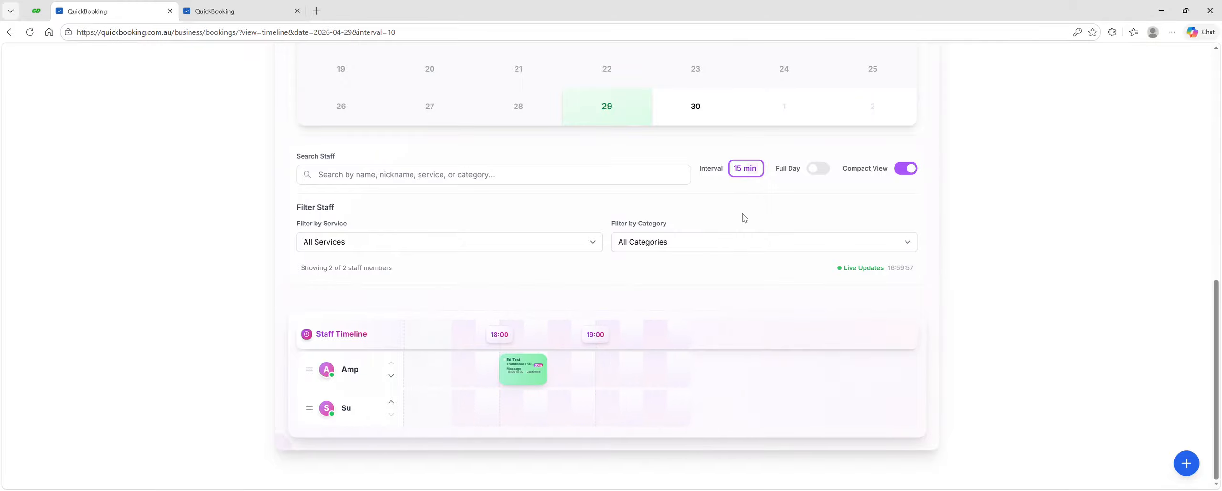
click(753, 174)
click(752, 222)
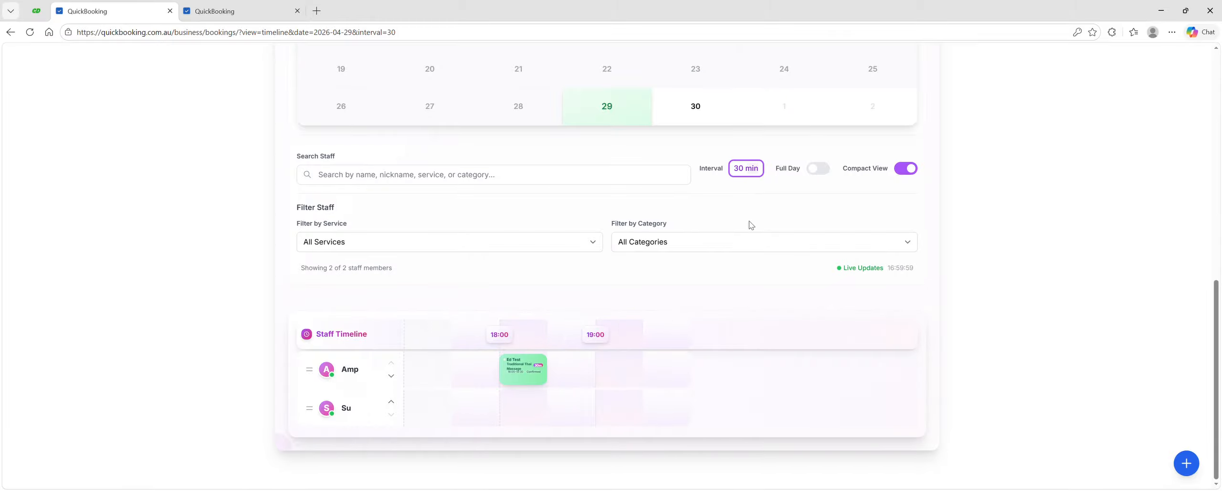
click(752, 185)
Step: Enable the Full Day view and scroll the staff timeline across the day's hours
click(828, 170)
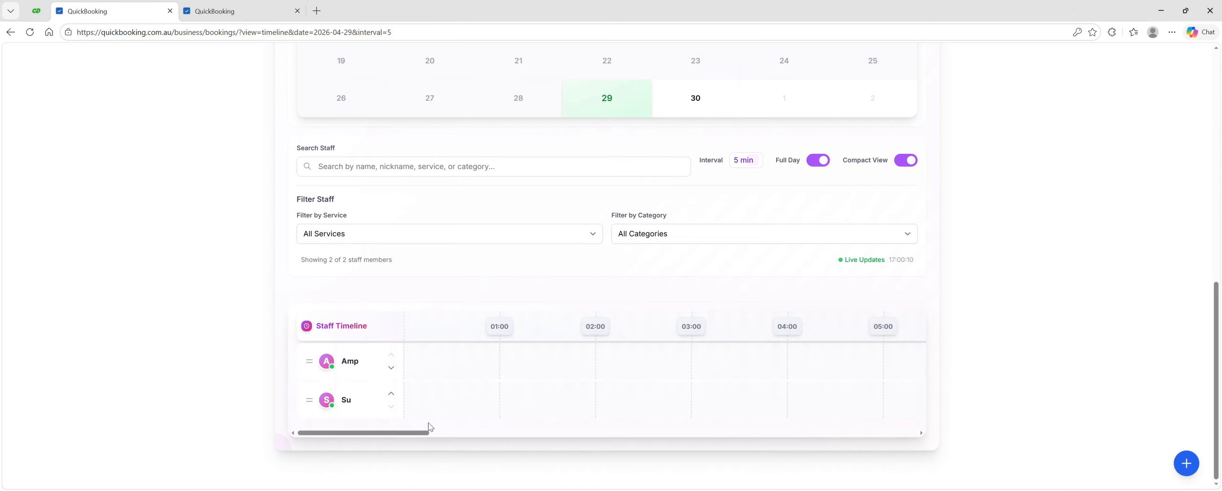
drag(401, 435, 603, 445)
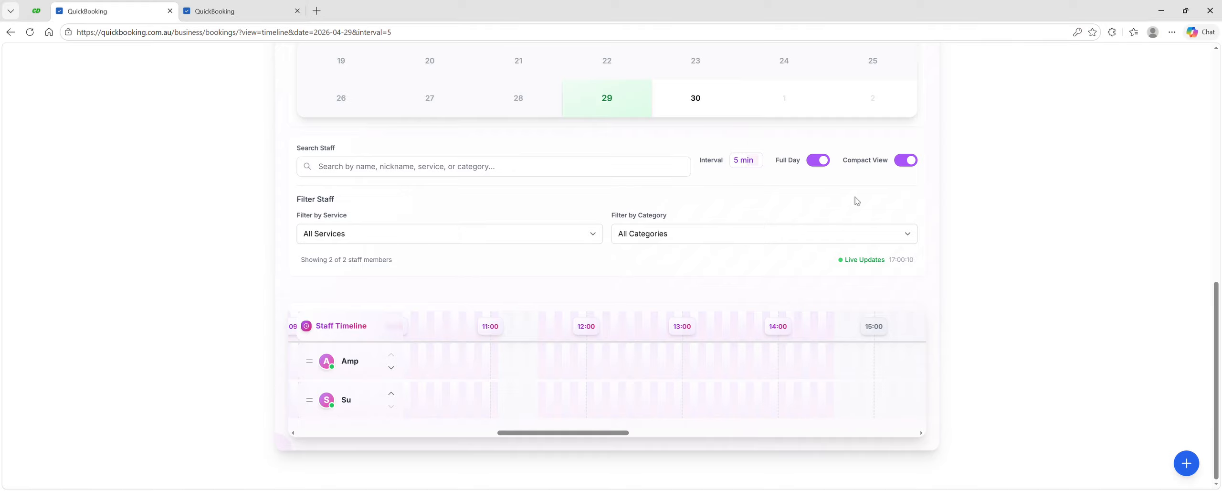
Step: Turn off Compact View, scroll the timeline back, and turn off Full Day view
click(909, 161)
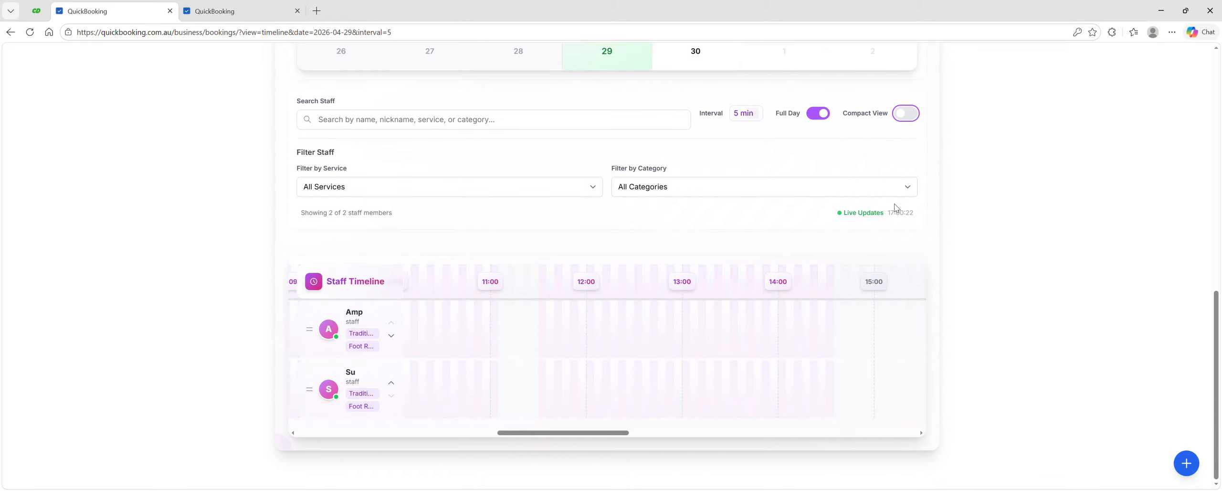
drag(614, 431, 585, 445)
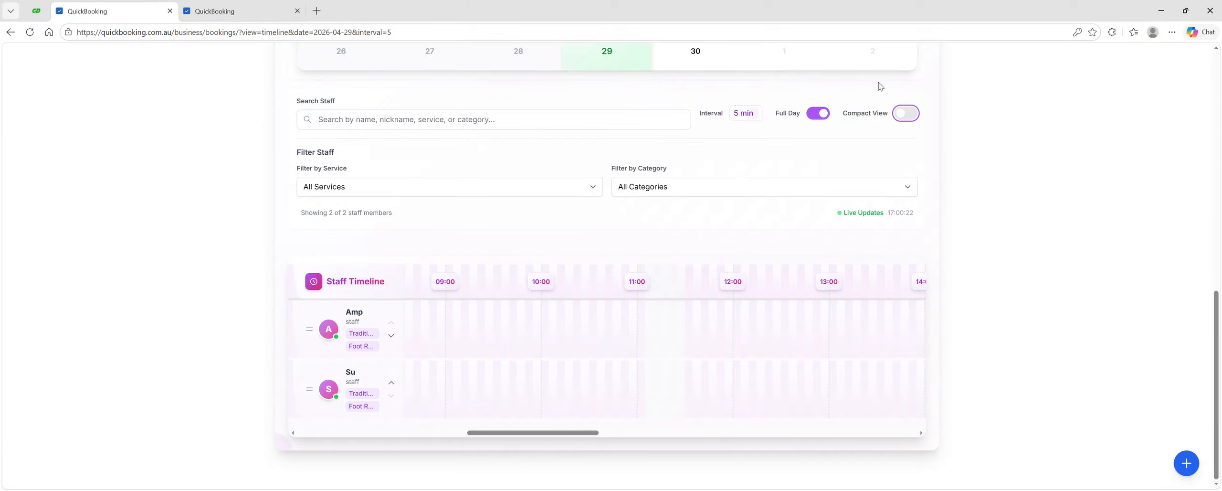
click(822, 116)
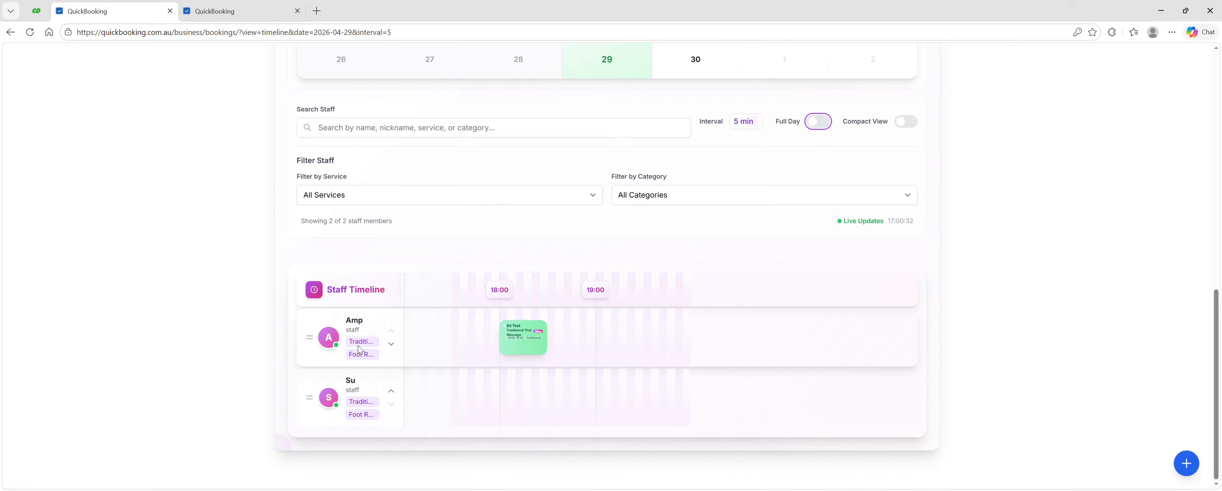
Step: Move the second staff member above the first in the timeline order and back again, without saving
click(391, 394)
click(392, 394)
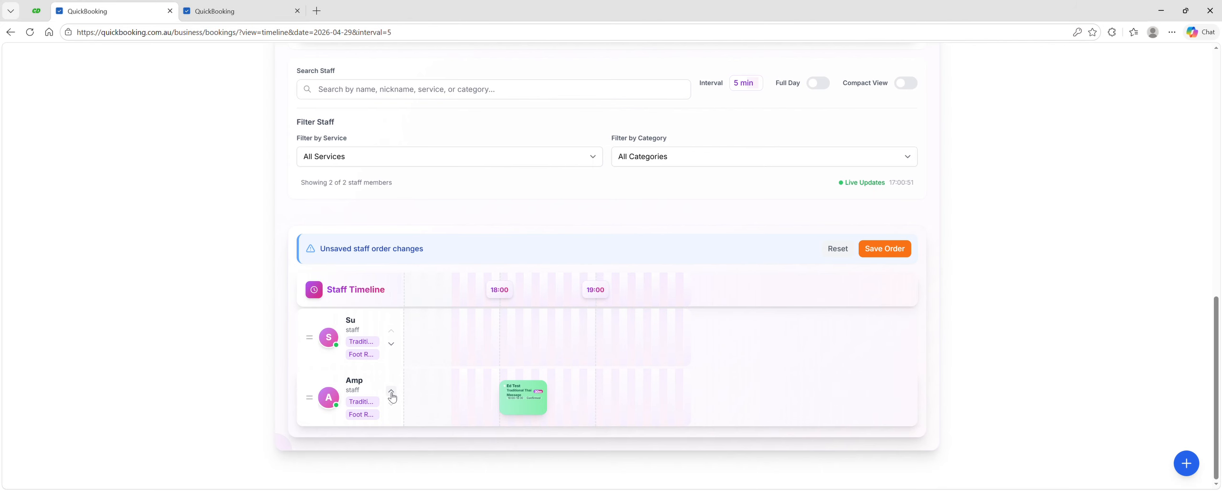
click(391, 343)
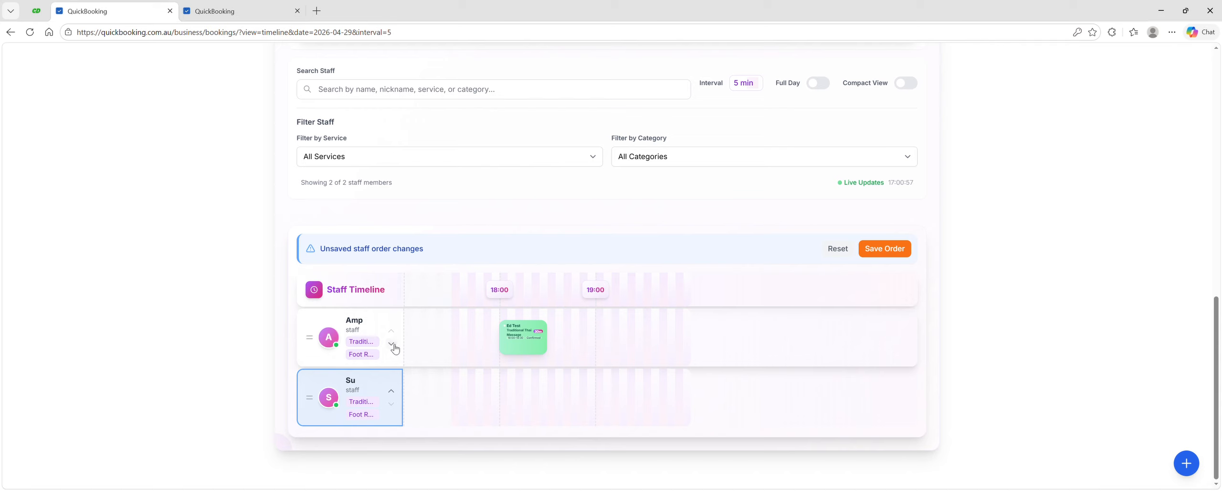
click(391, 391)
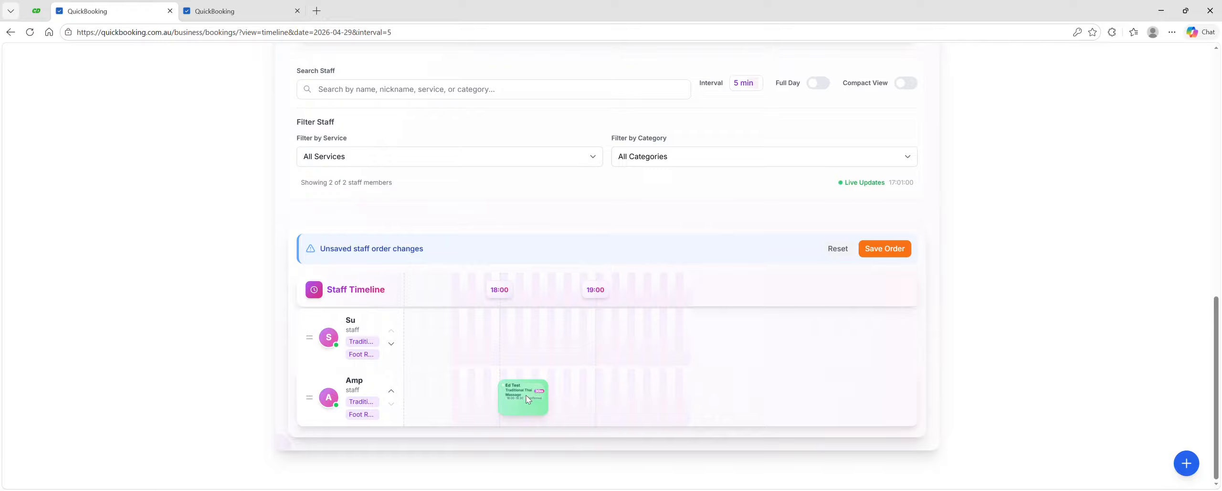
mouse_move(532, 401)
click(392, 391)
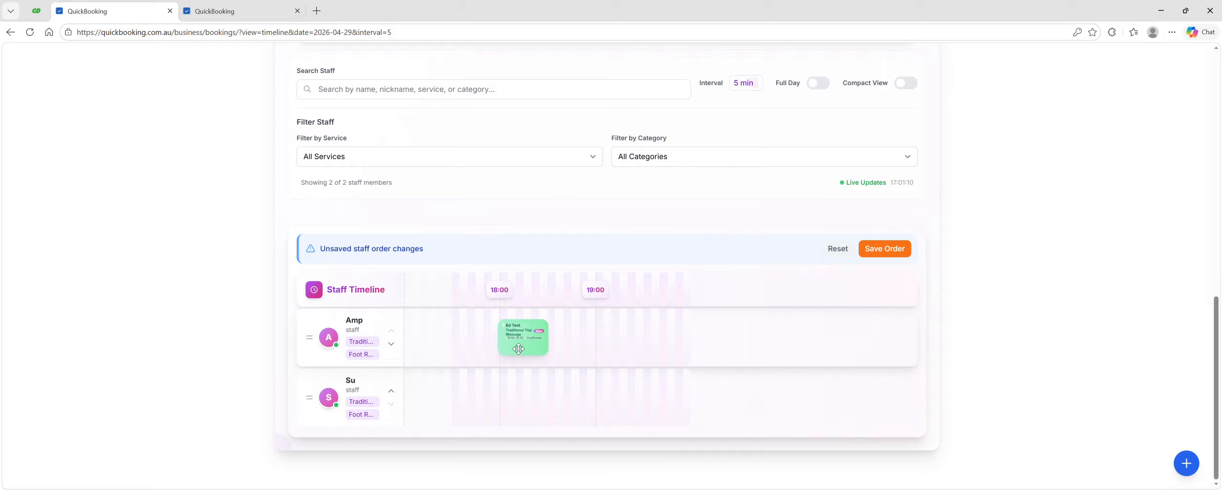
Step: Open the booking's quick status update dialog and close it without changing the status
click(543, 351)
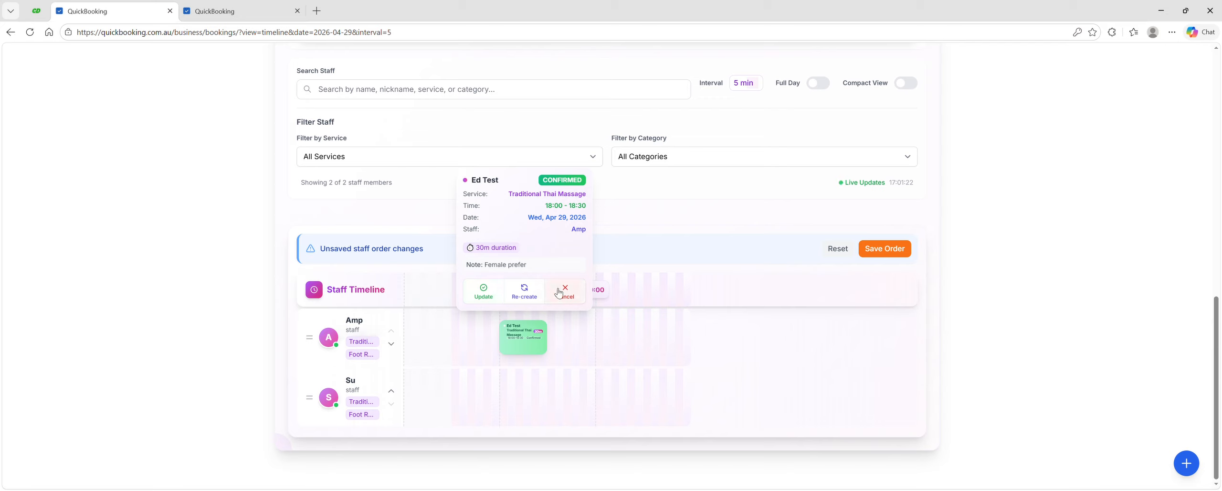
click(483, 290)
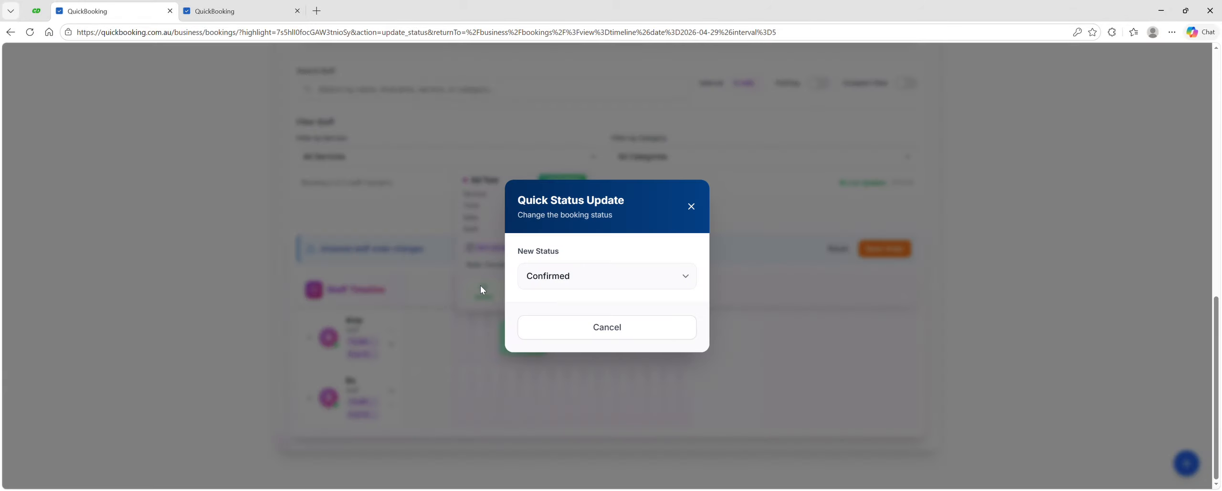
click(681, 278)
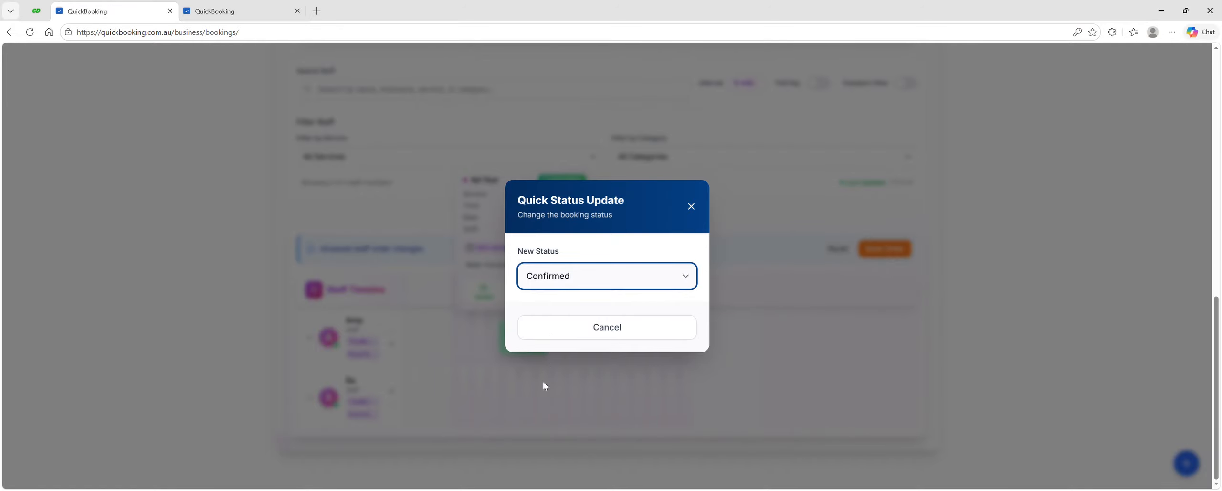
click(691, 207)
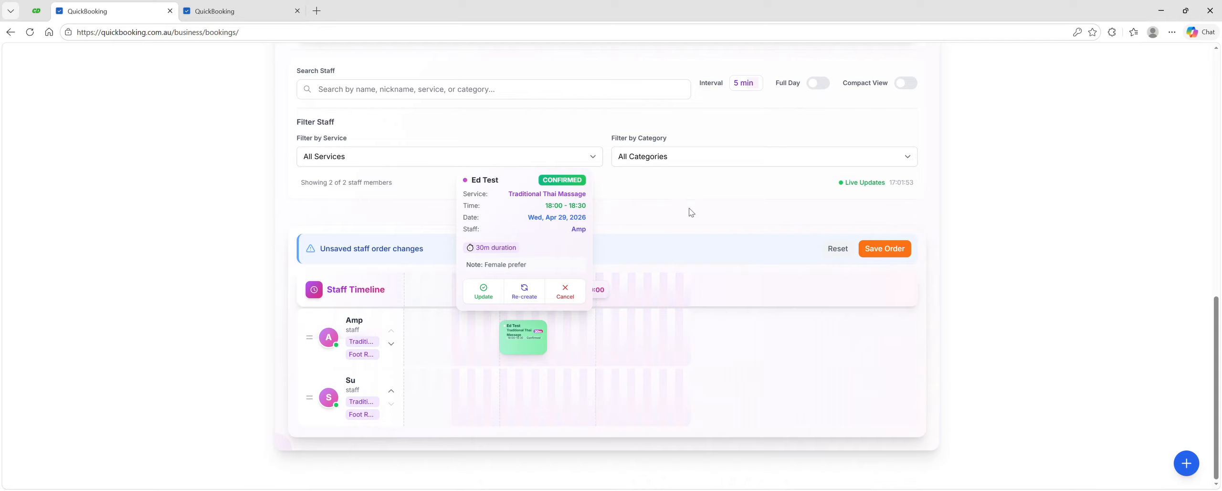
Step: Re-create the booking on 29/04/2026 at 07:00 PM with a 60 min duration and dismiss the confirmation
click(526, 291)
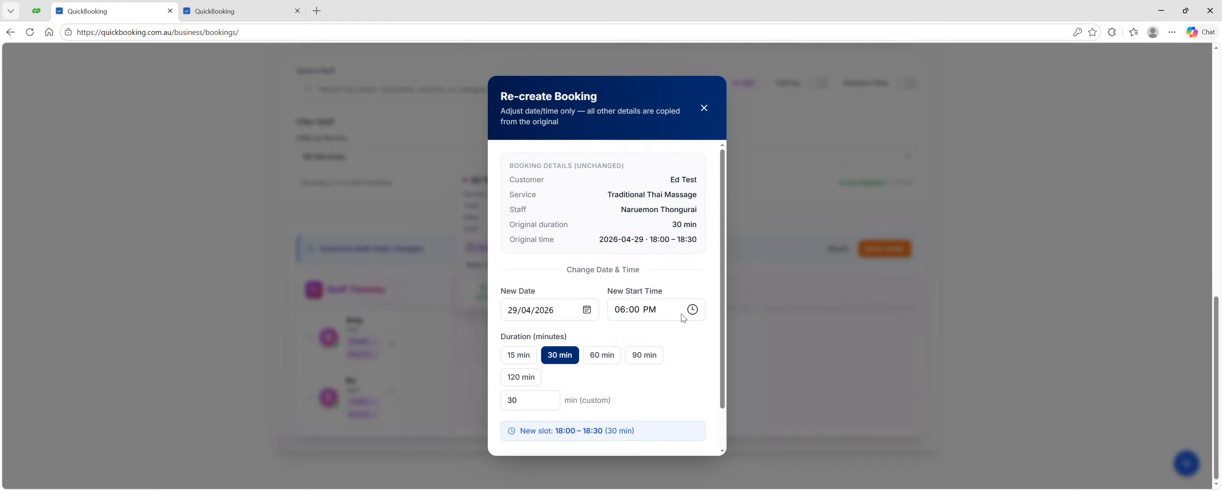
click(622, 353)
scroll(649, 380, down, 2)
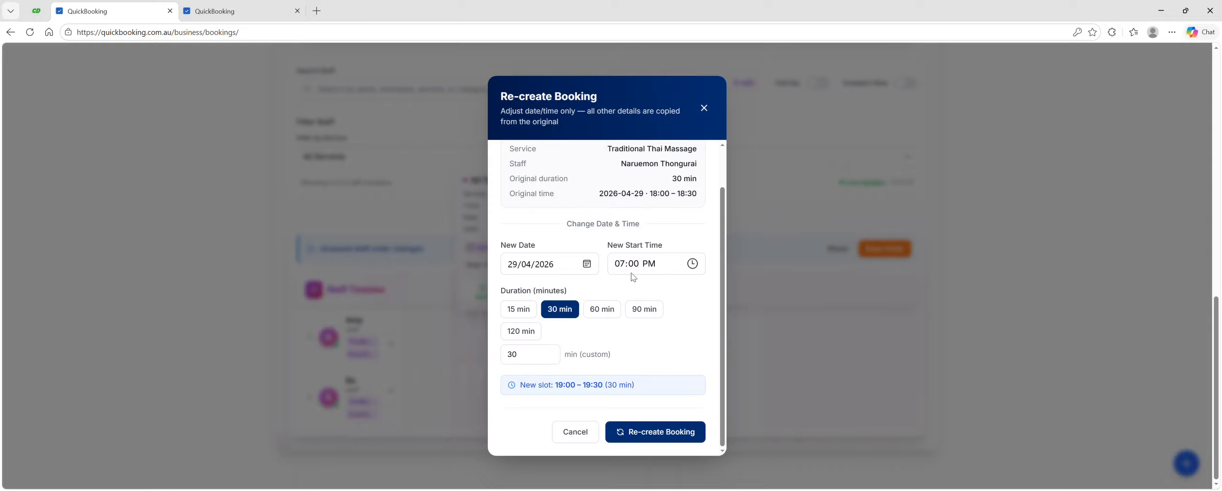
click(607, 315)
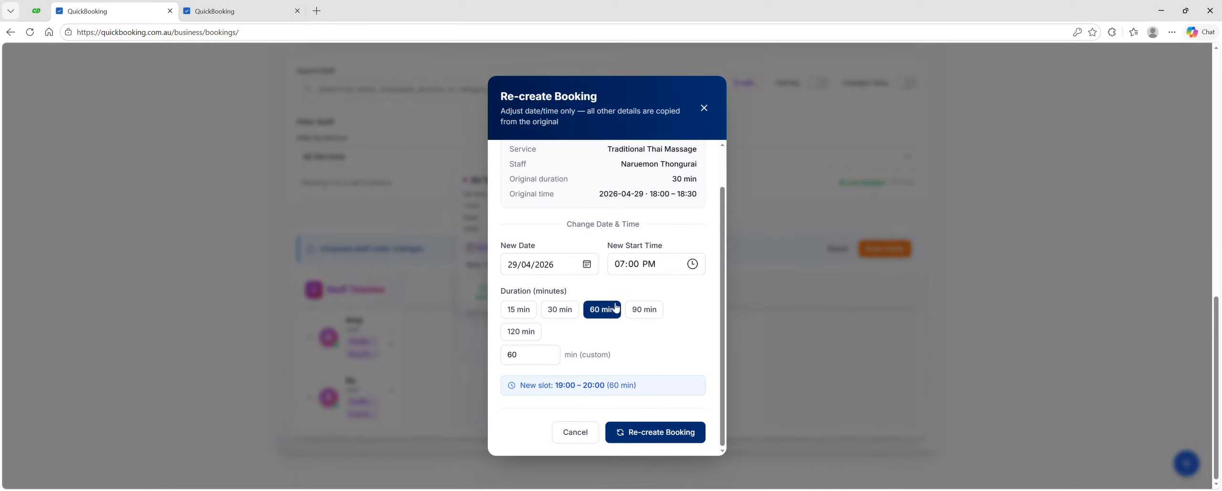
click(654, 432)
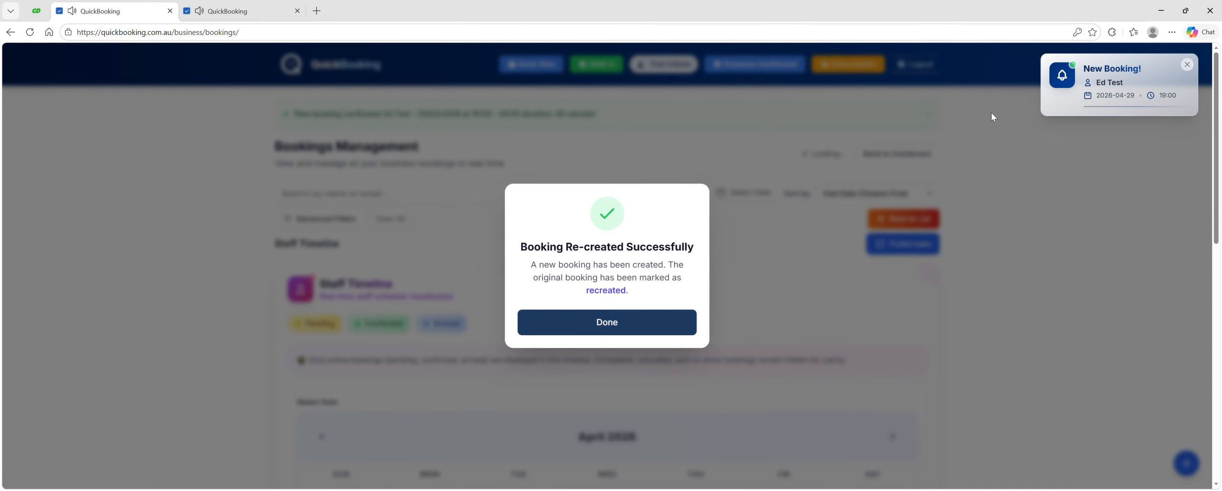
mouse_move(1149, 104)
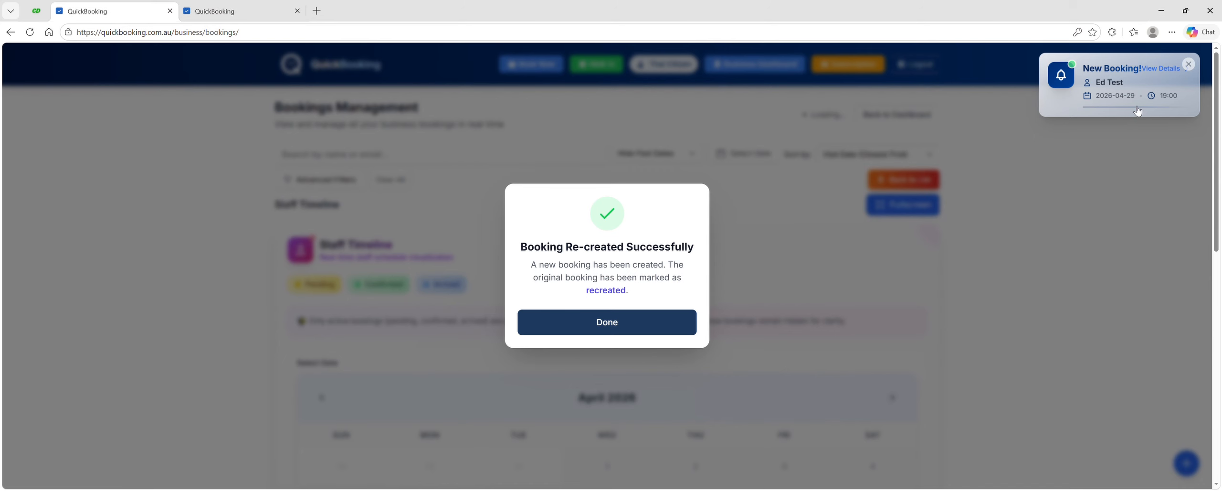
click(620, 321)
Step: Reassign the booking to the second staff member at 07:05 PM, choosing Schedule Optimization as the reason
scroll(772, 235, down, 10)
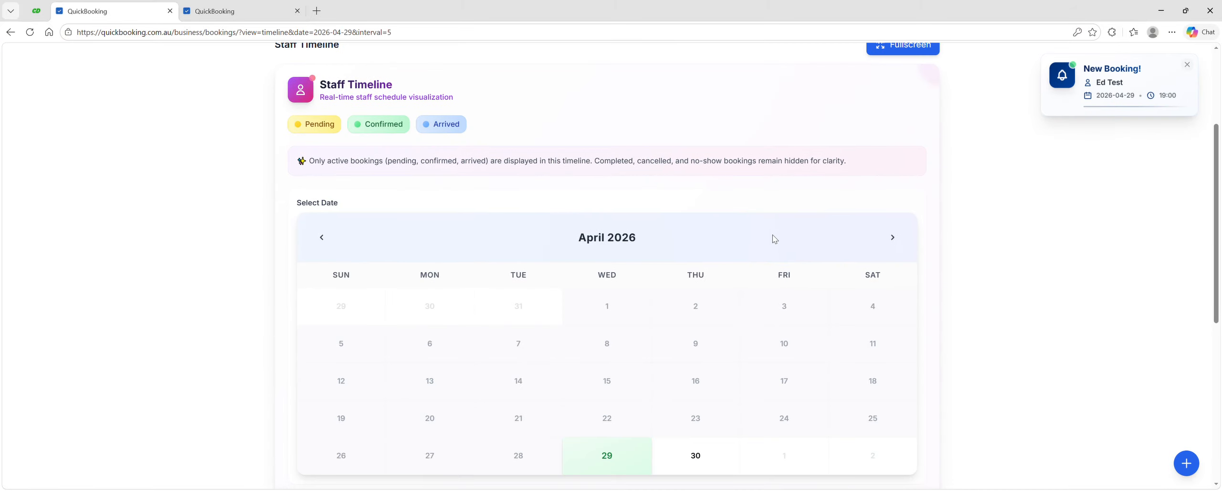
scroll(772, 235, down, 1)
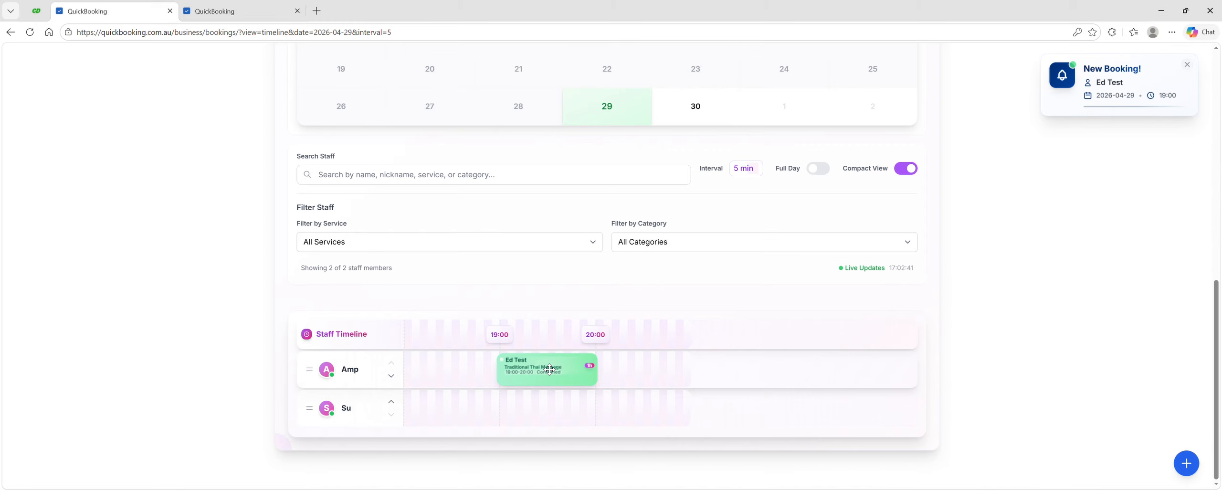
mouse_move(550, 369)
mouse_down()
mouse_move(576, 369)
mouse_move(551, 364)
mouse_move(535, 380)
mouse_up()
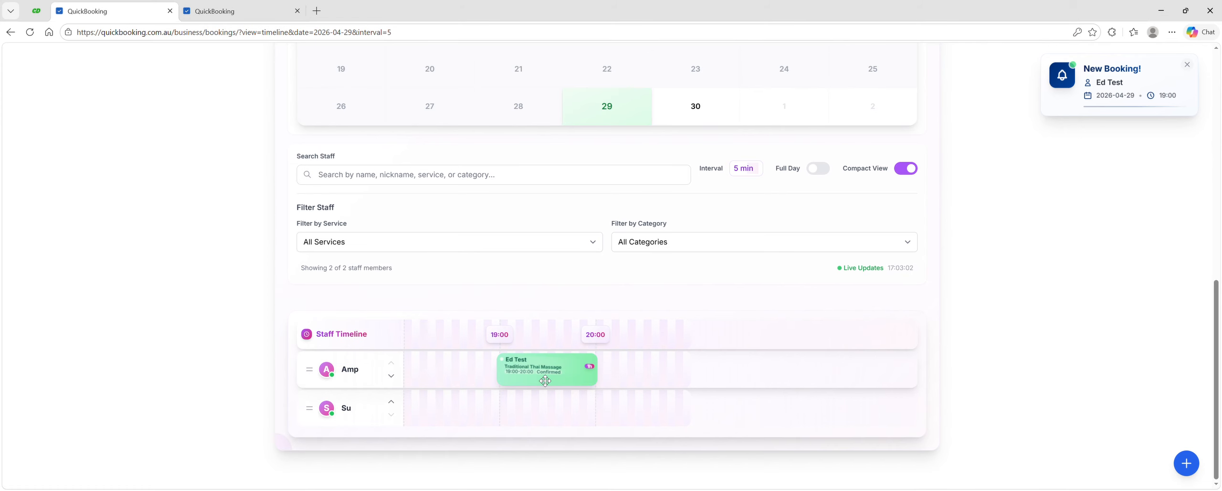
drag(549, 378, 541, 406)
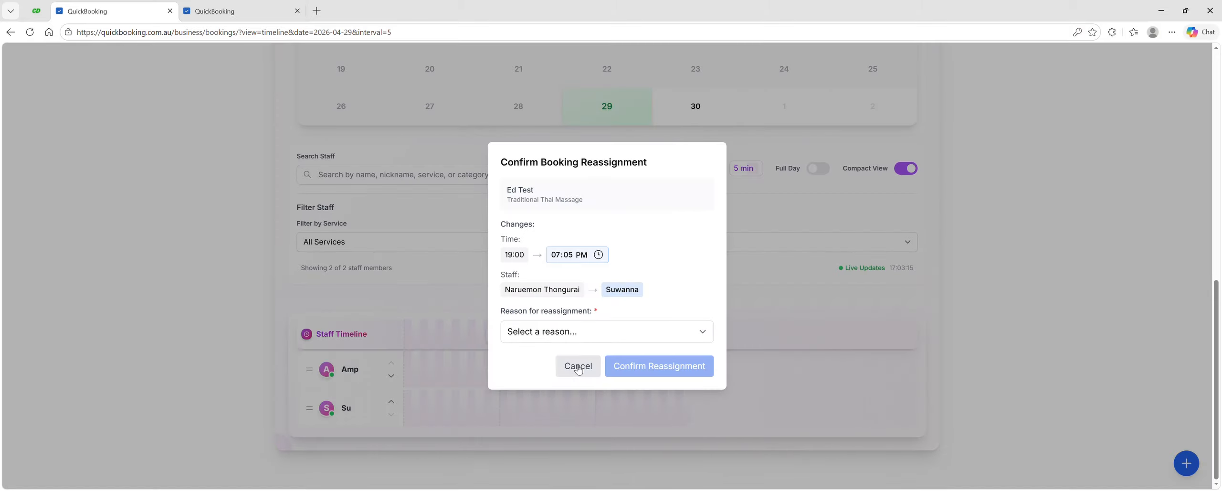
click(575, 337)
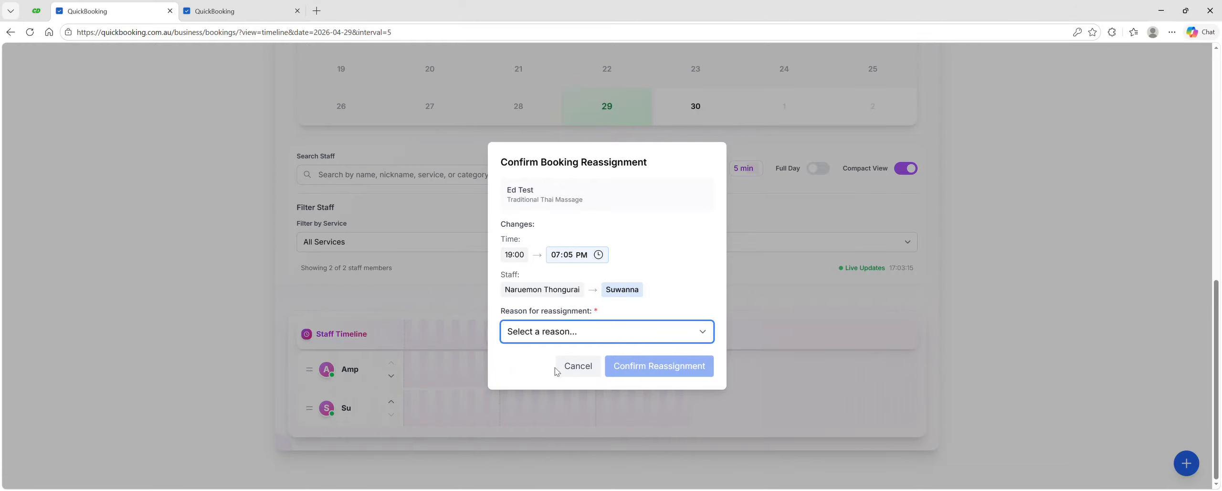
key(Down)
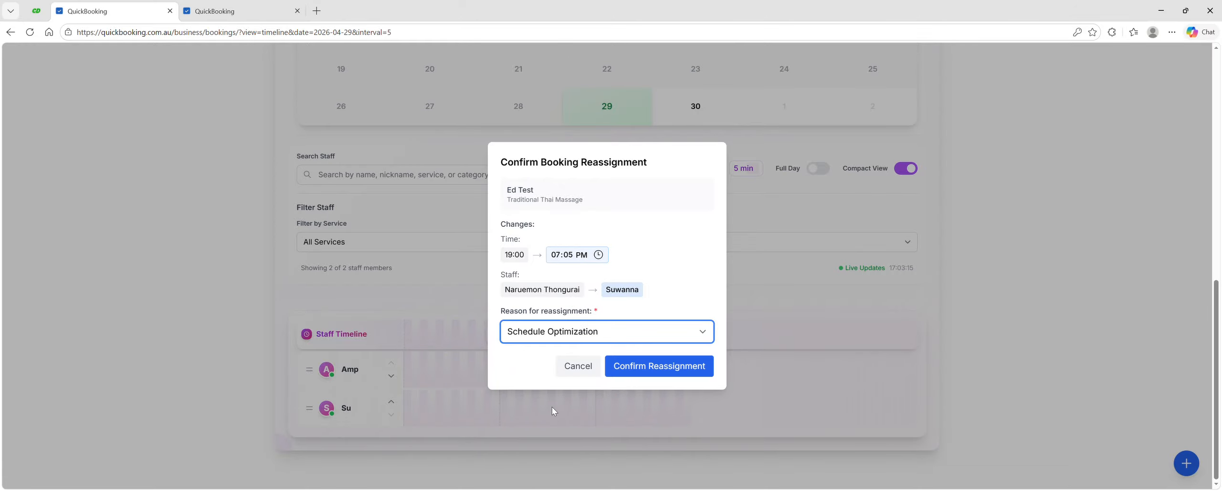
click(625, 365)
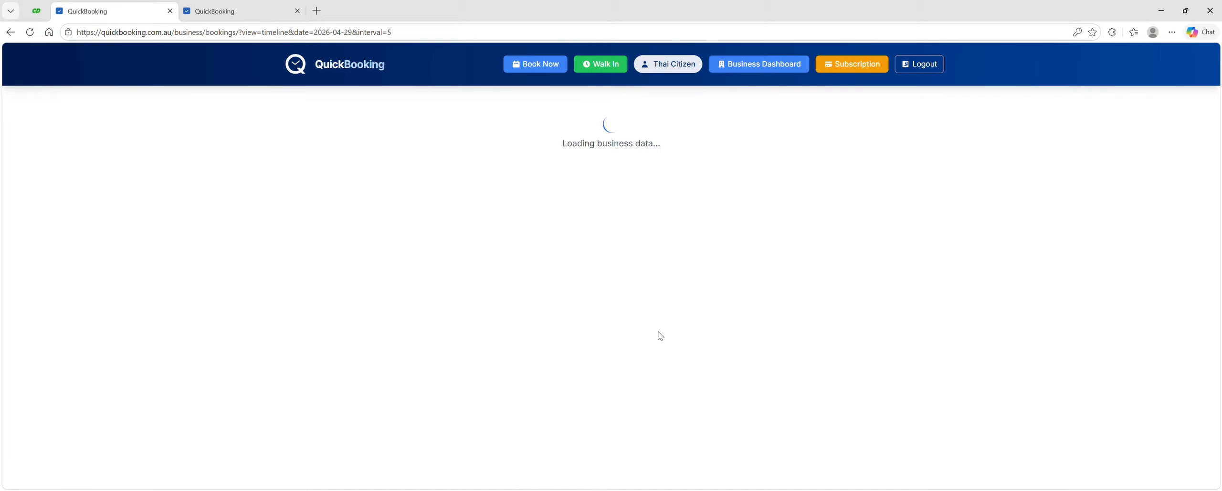
Step: Move the booking back to the first staff member at 07:00 PM, selecting a reassignment reason and confirming
scroll(683, 327, down, 10)
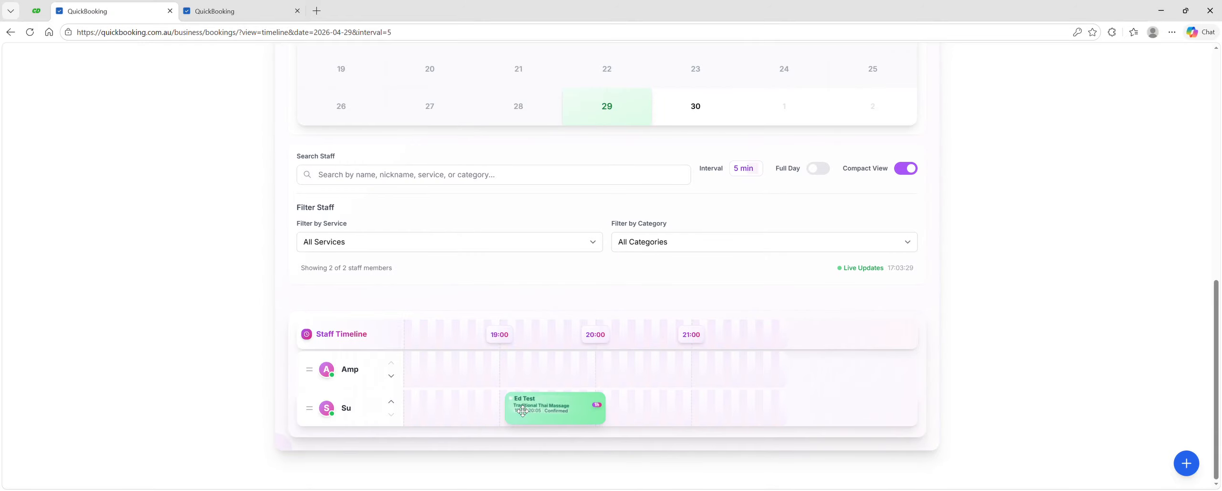
drag(540, 410, 519, 363)
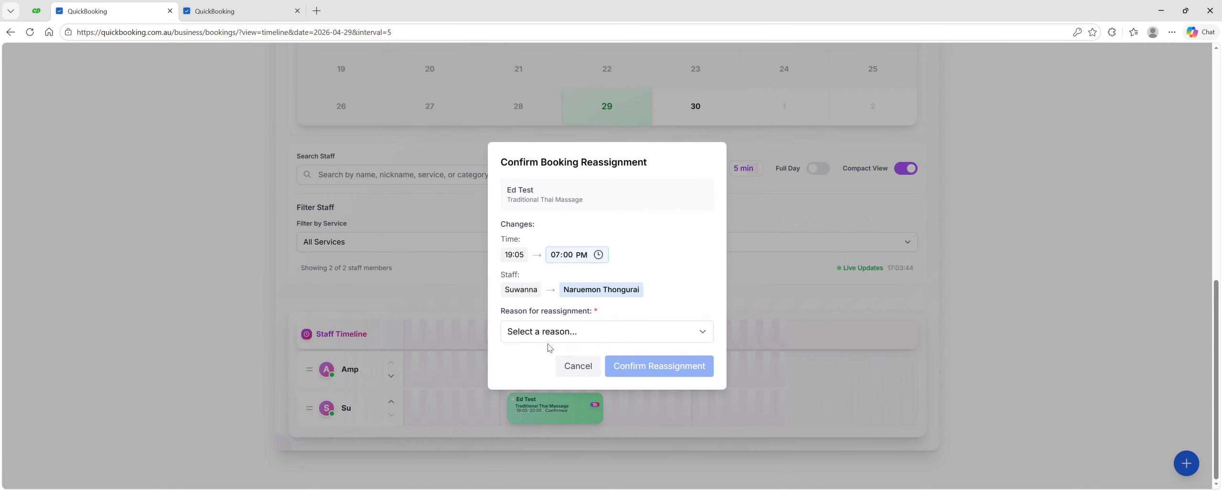
click(575, 336)
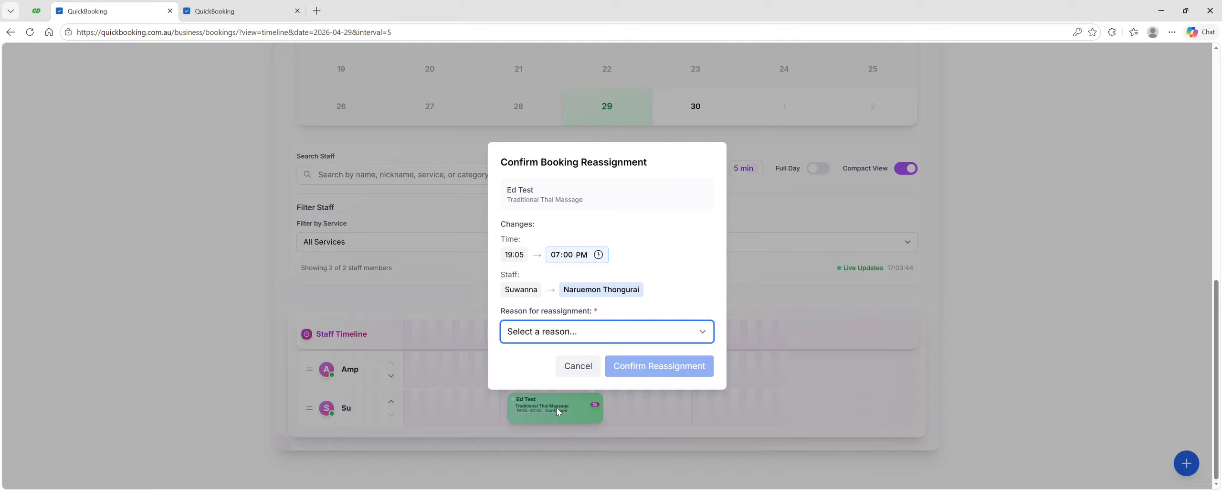
key(Down)
click(626, 372)
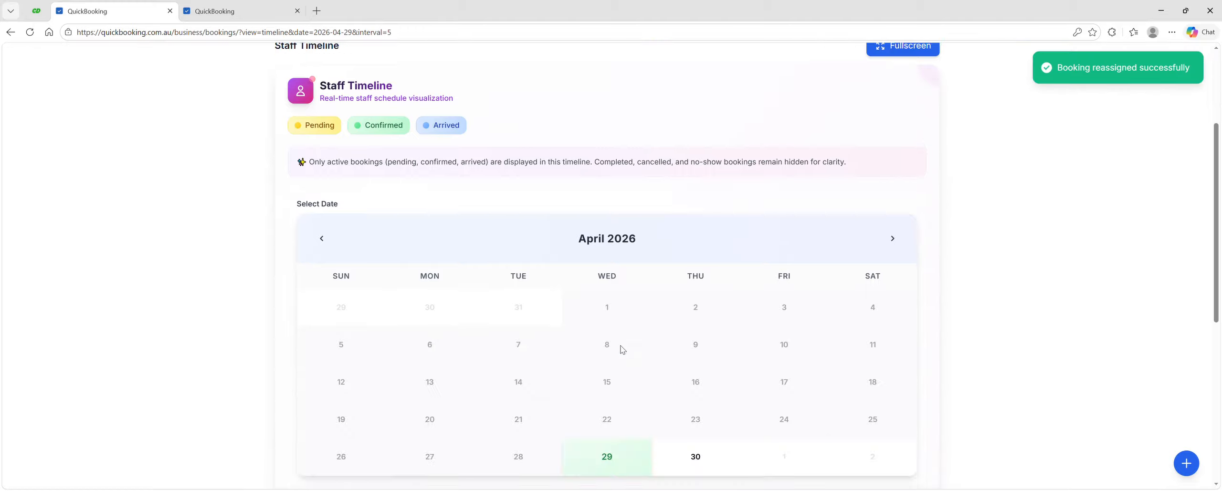
scroll(622, 350, down, 6)
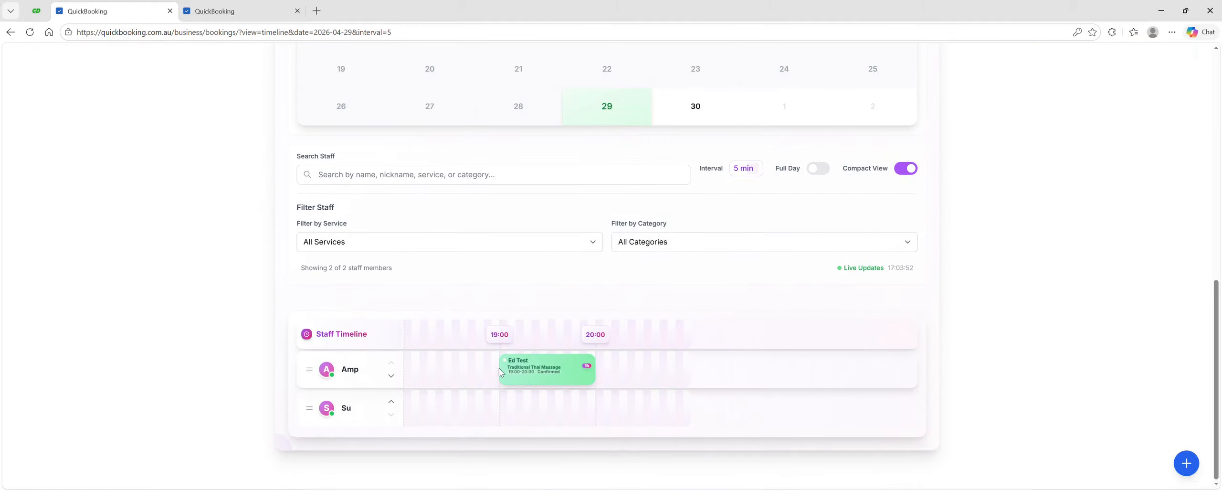